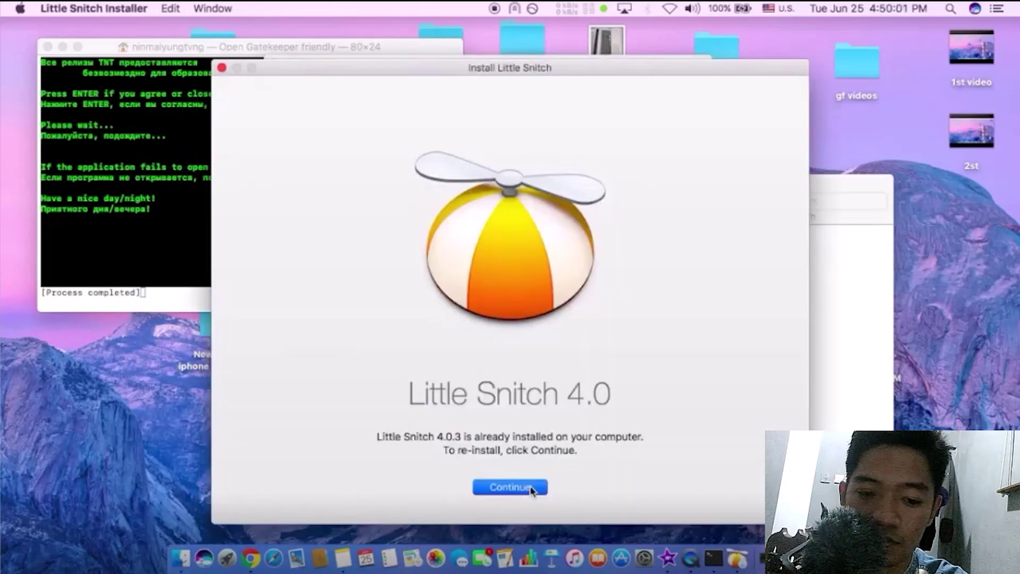
click(518, 486)
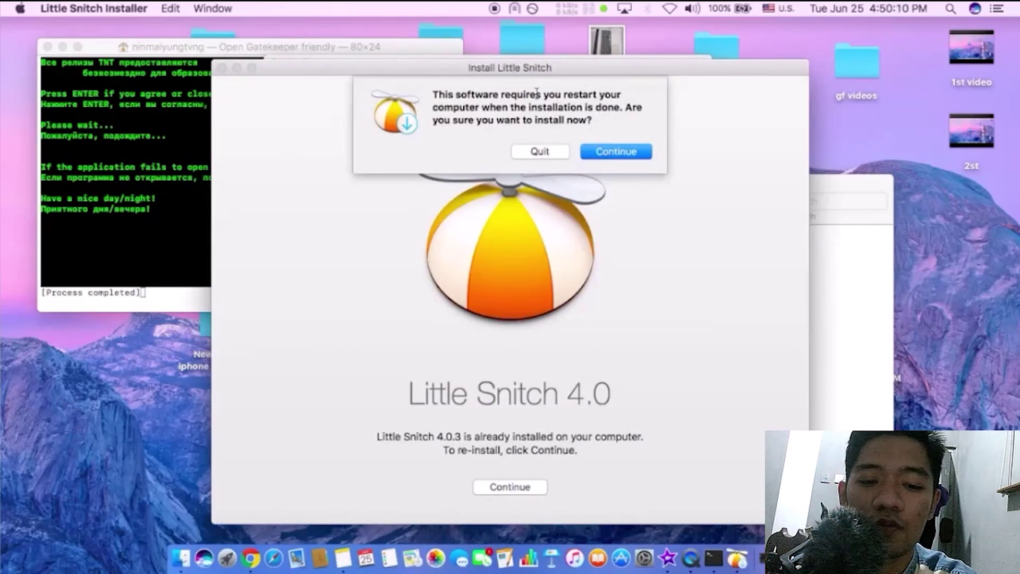
drag(500, 88, 621, 112)
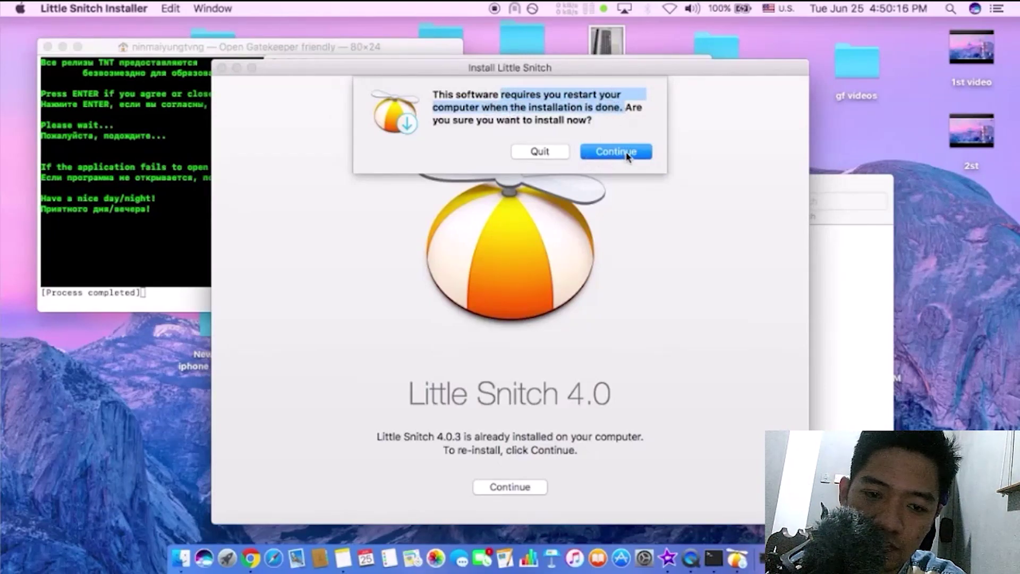
click(555, 153)
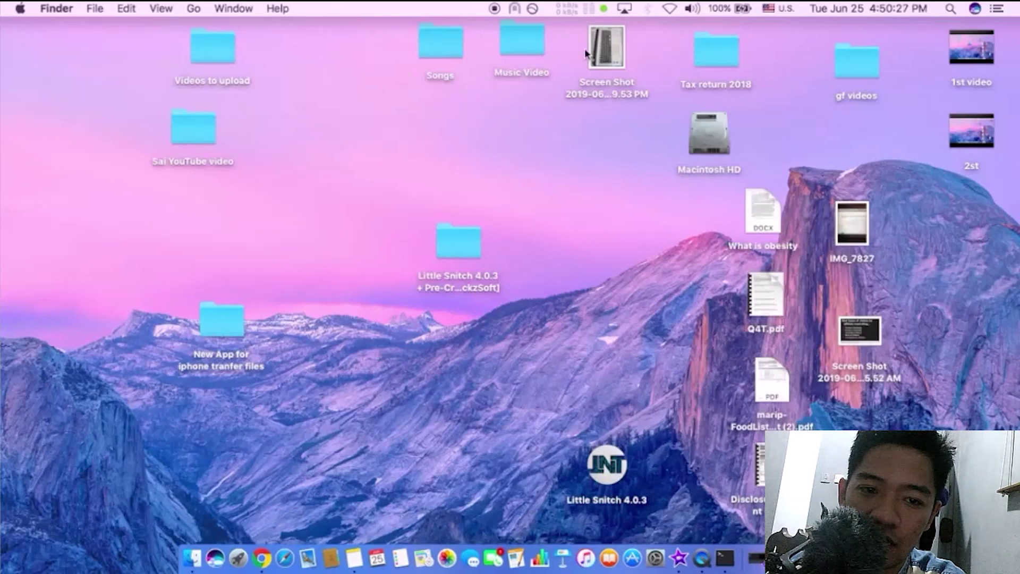
- Open the Little Snitch Configuration and the Network Monitor, and look through the processes and their connection permissions
click(594, 5)
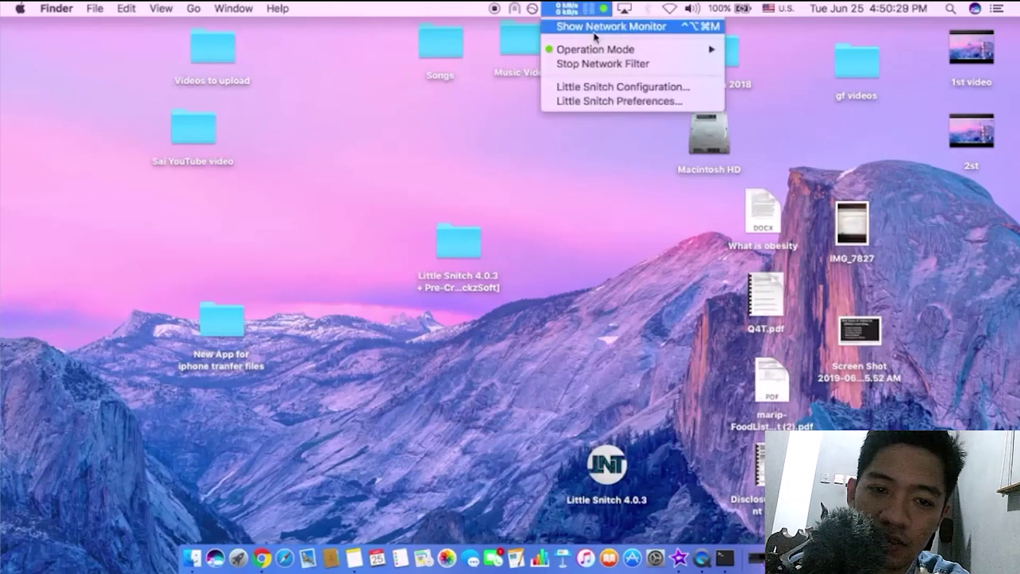
click(628, 93)
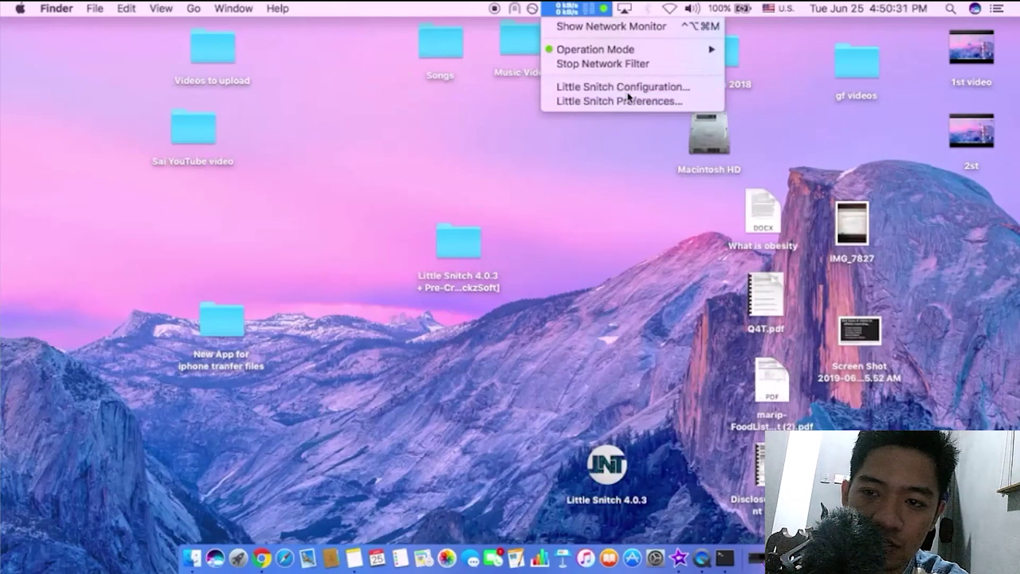
click(584, 8)
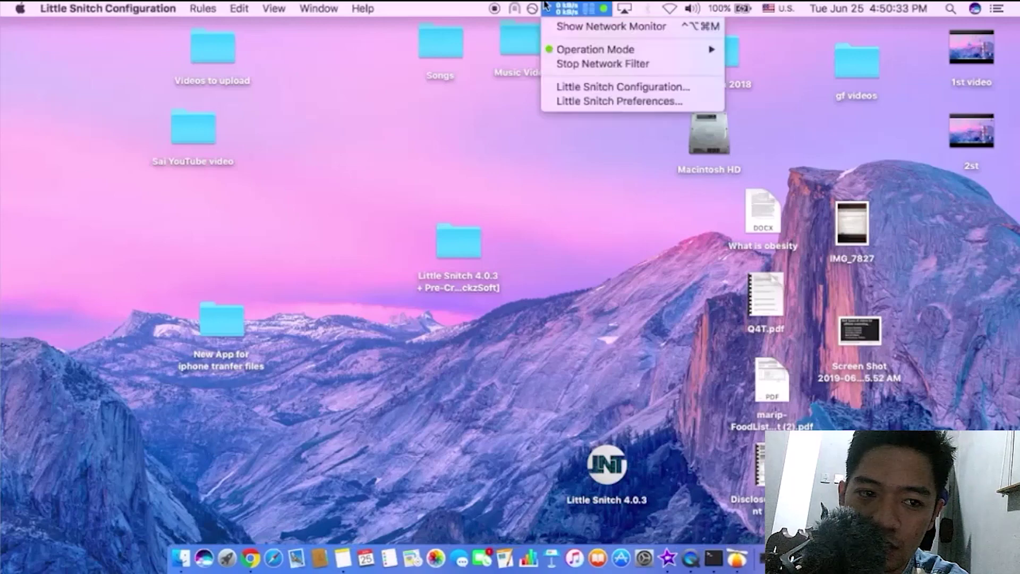
click(646, 32)
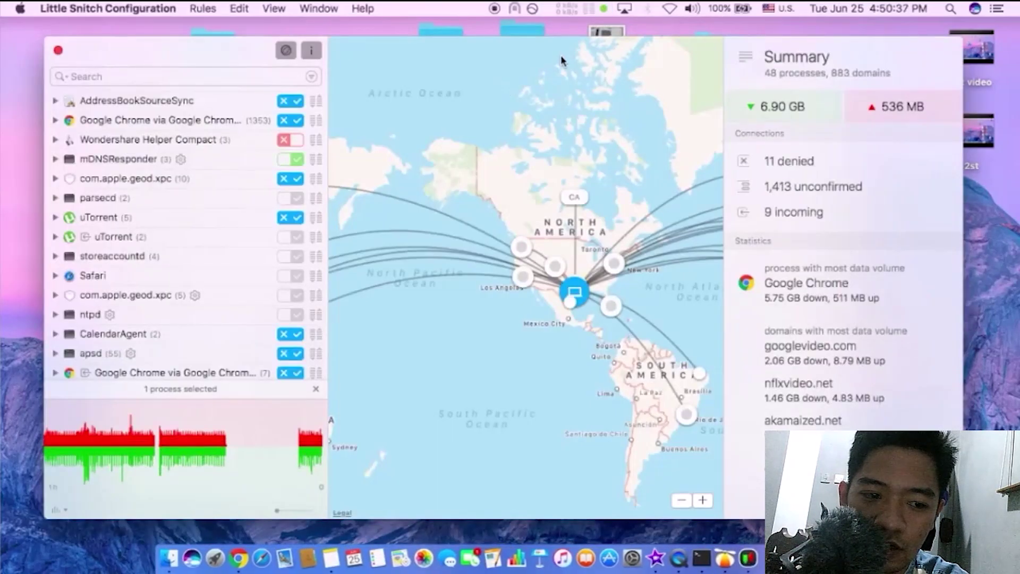
drag(560, 60, 542, 61)
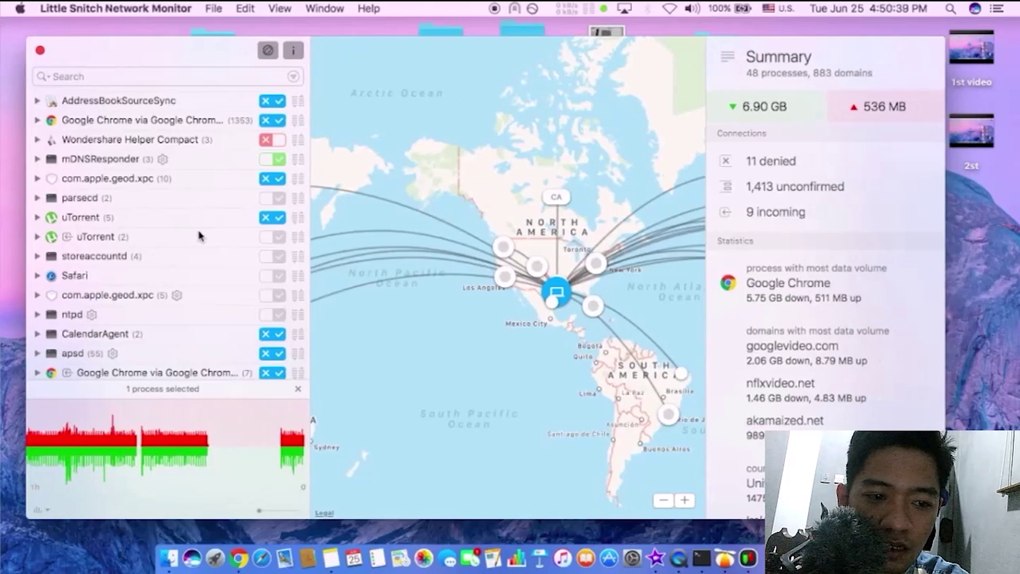
scroll(184, 244, down, 1)
scroll(191, 239, up, 1)
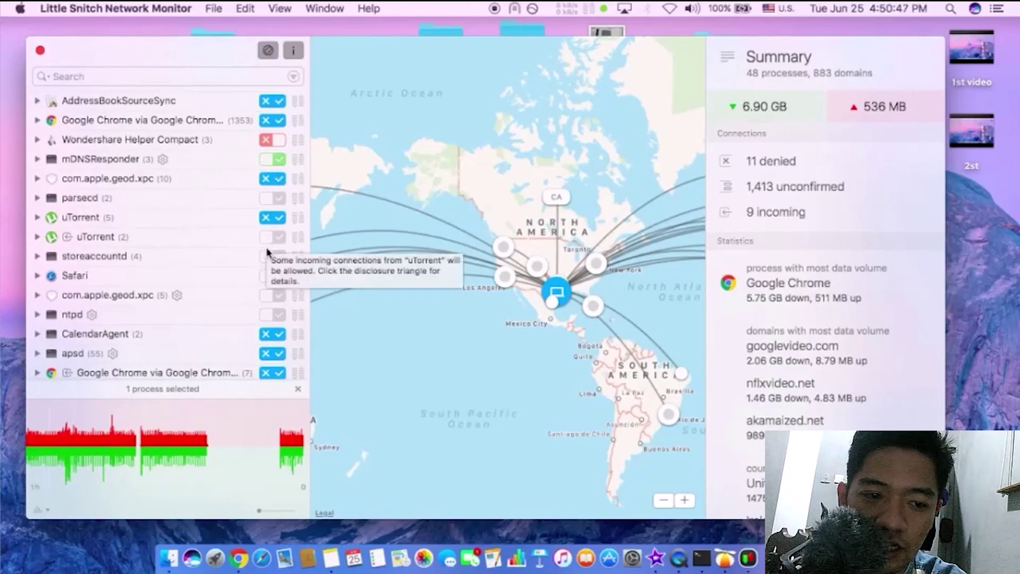
scroll(271, 266, down, 3)
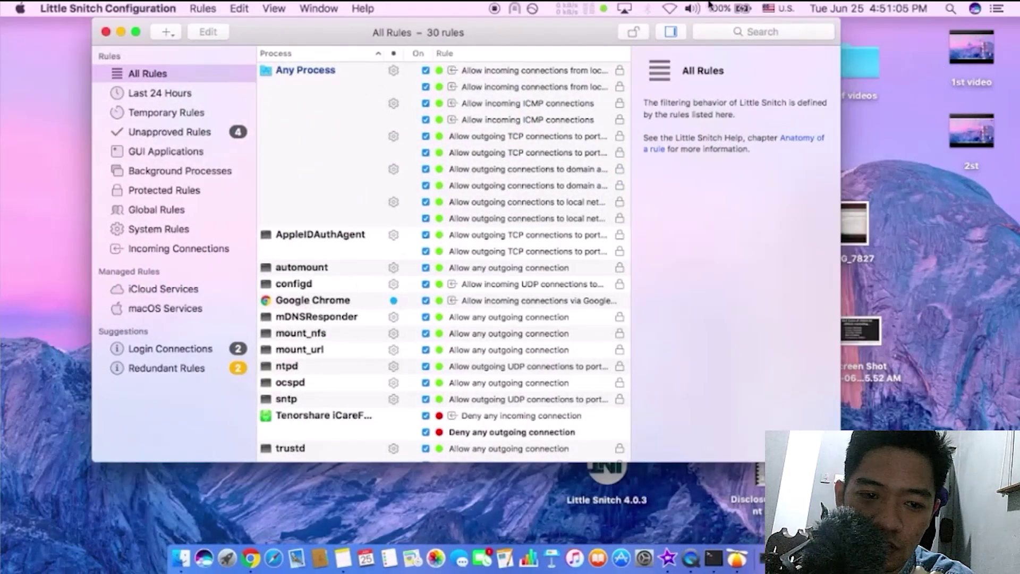
- Turn on the Mac's Wi-Fi and bring up the rule list in Little Snitch Configuration
click(675, 7)
click(685, 41)
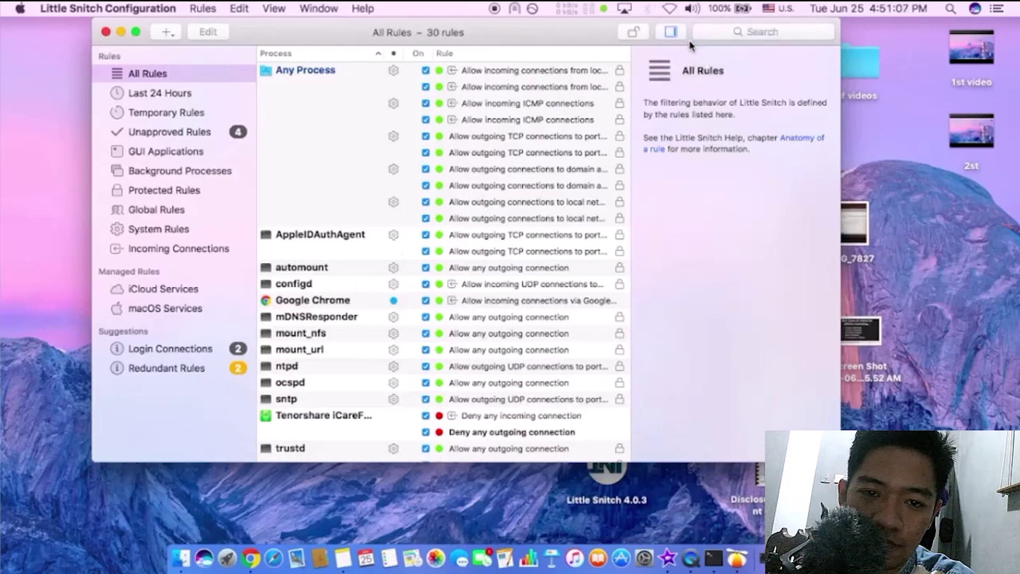
scroll(531, 265, down, 3)
click(576, 7)
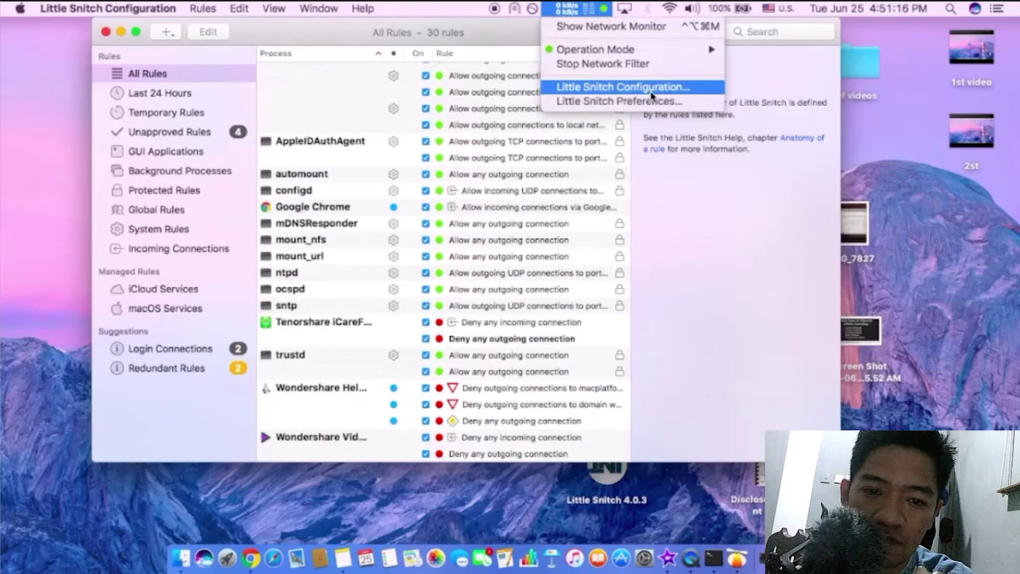
click(664, 96)
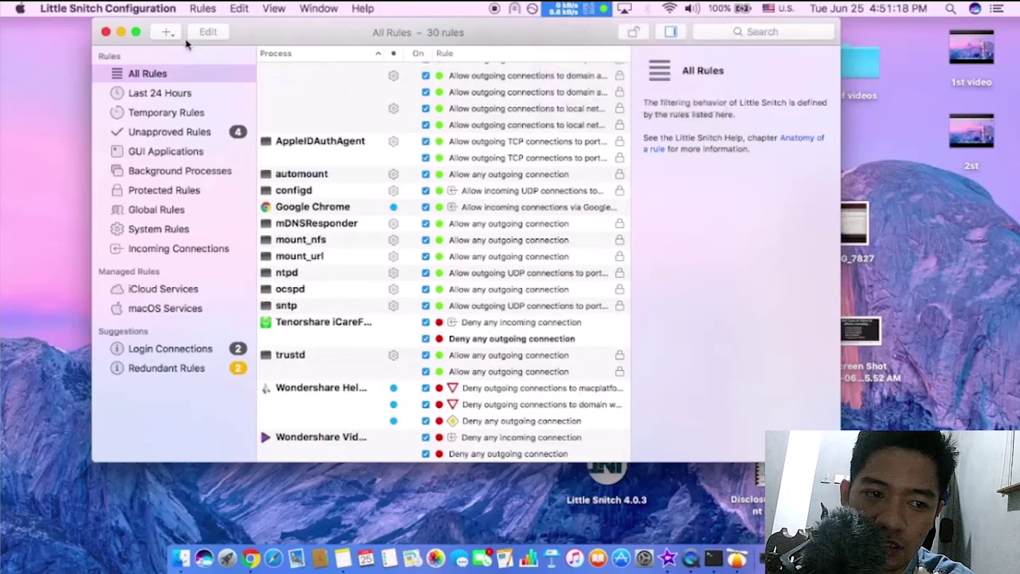
- Start a new rule and choose Google Chrome from the Applications folder as its process
drag(176, 40, 243, 46)
click(232, 38)
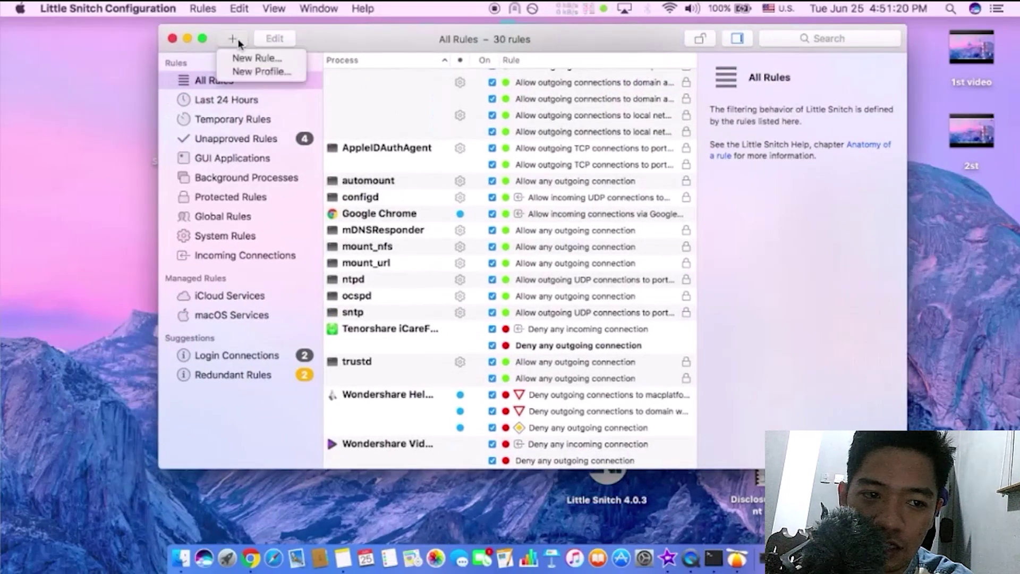
click(283, 65)
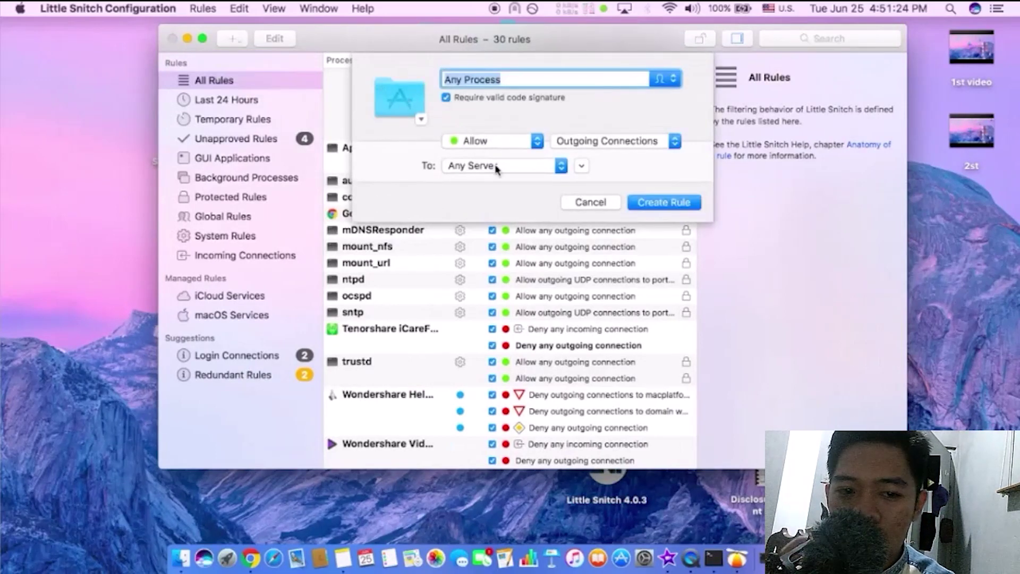
click(421, 120)
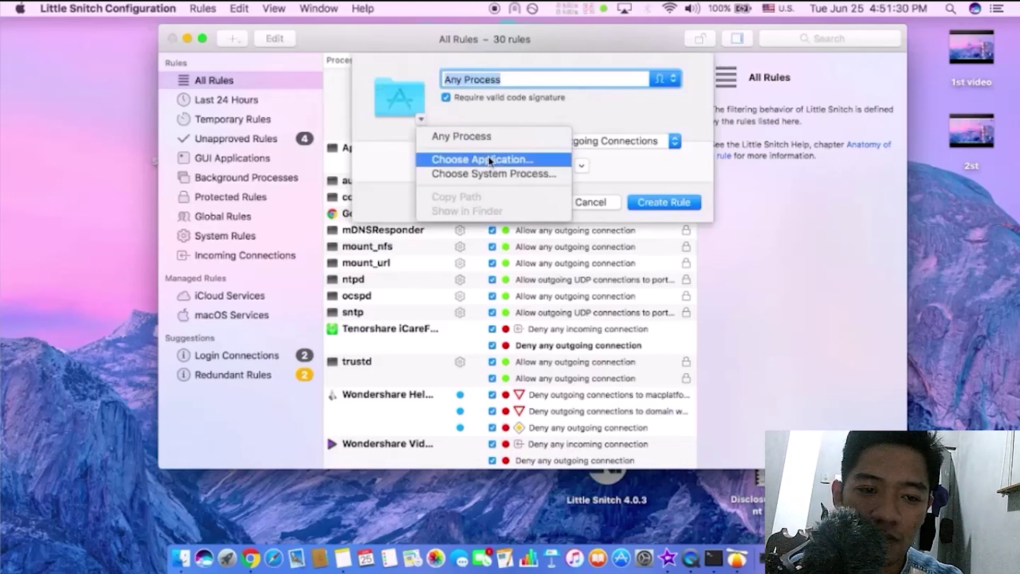
click(518, 163)
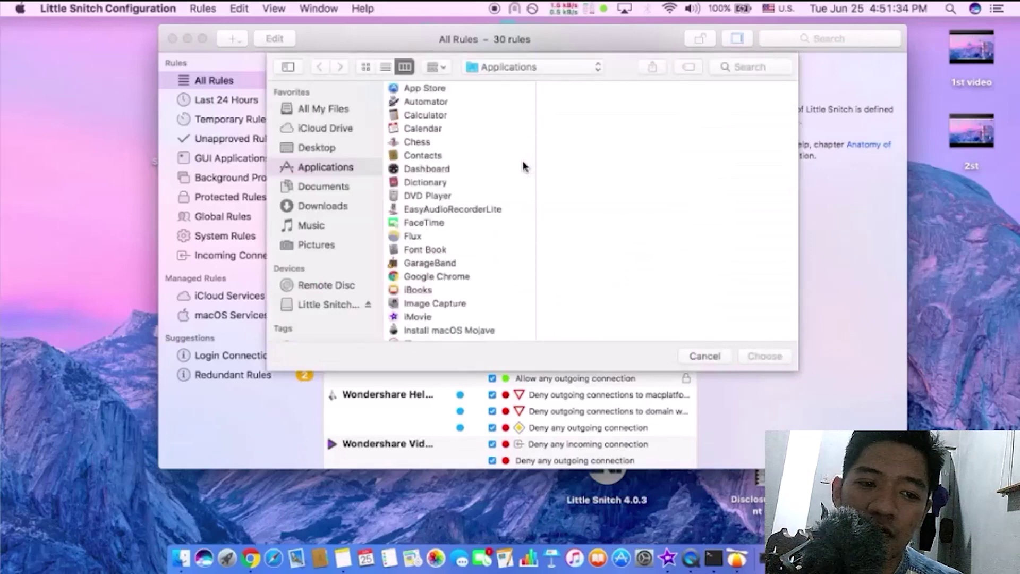
scroll(405, 262, down, 5)
scroll(409, 261, up, 2)
scroll(408, 260, up, 1)
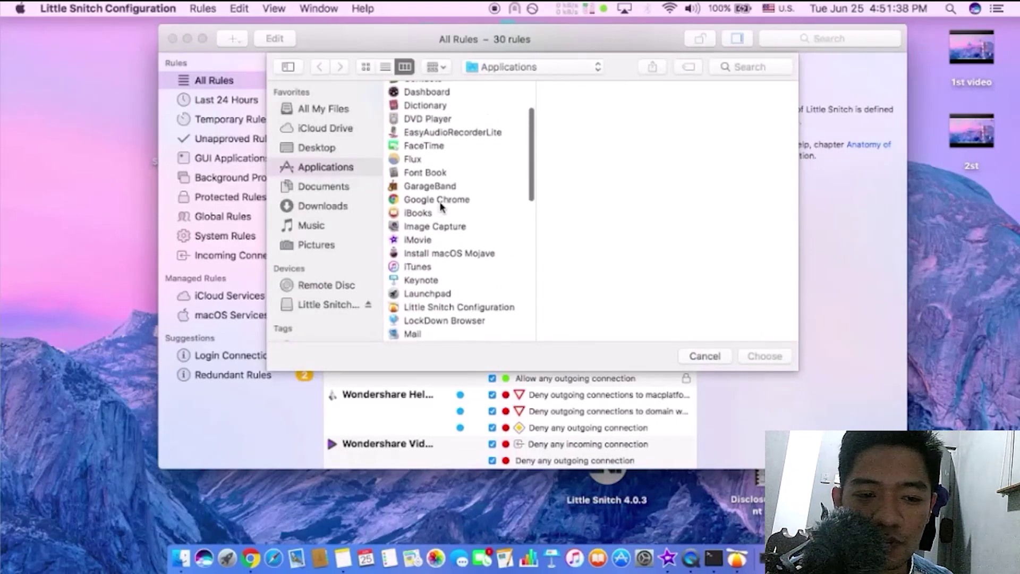
click(439, 201)
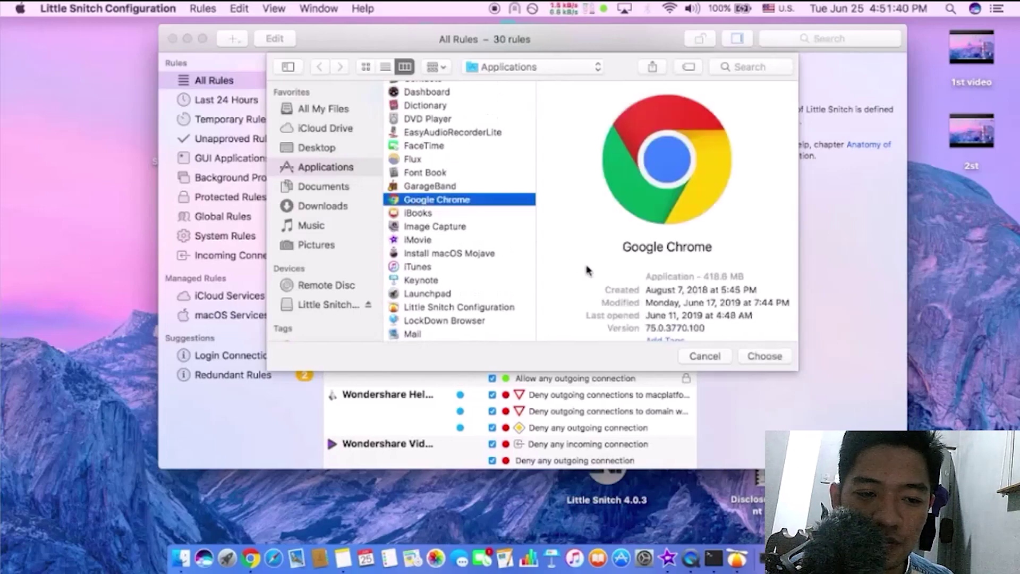
click(758, 356)
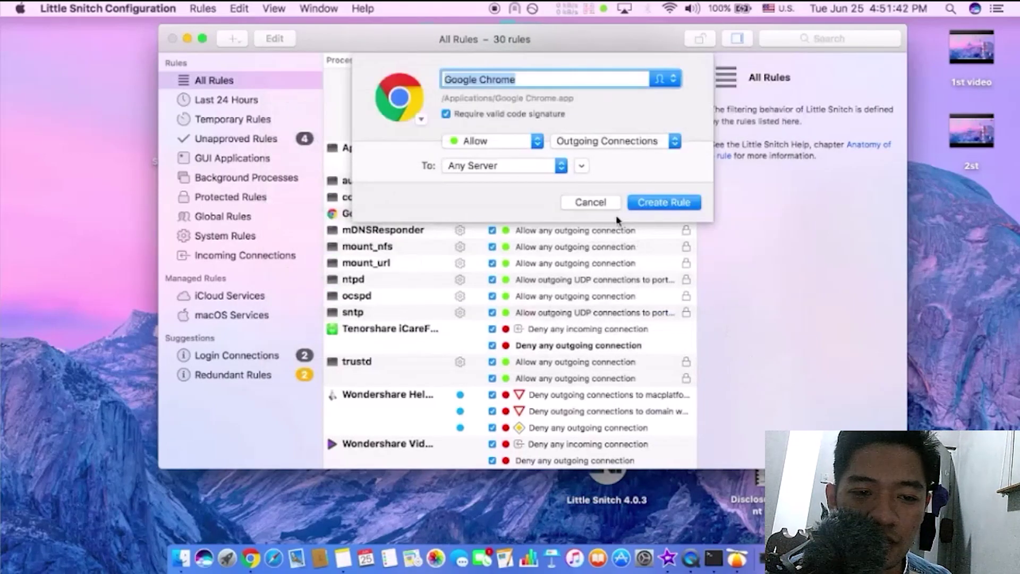
- Set the Google Chrome rule to deny outgoing connections to any server and create it
click(501, 141)
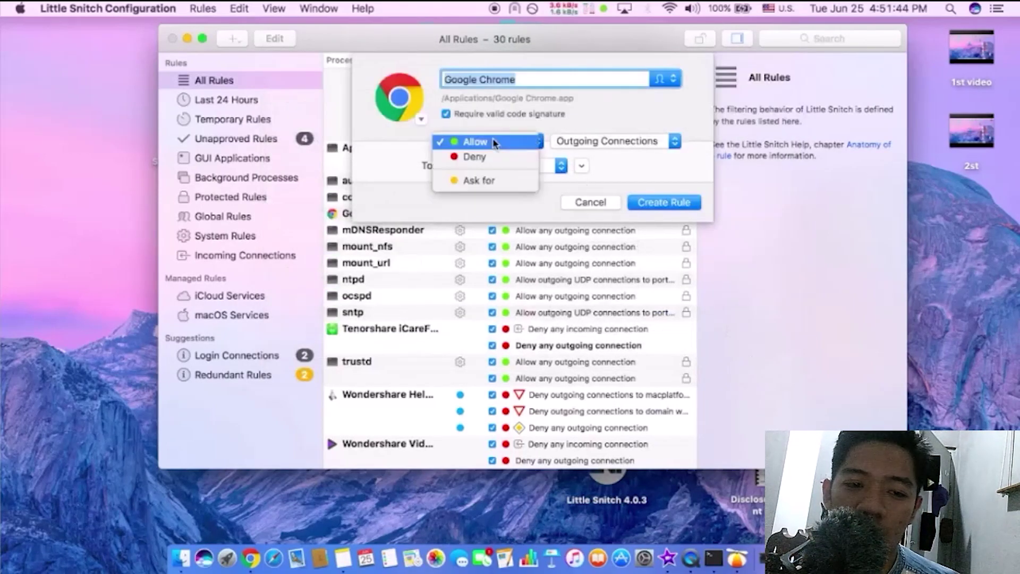
click(478, 156)
click(578, 145)
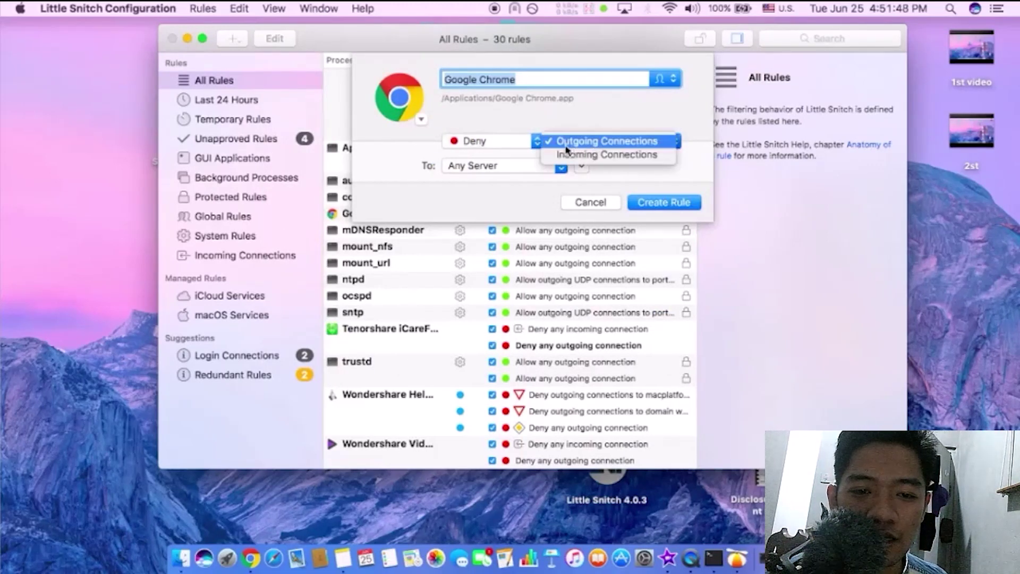
click(603, 145)
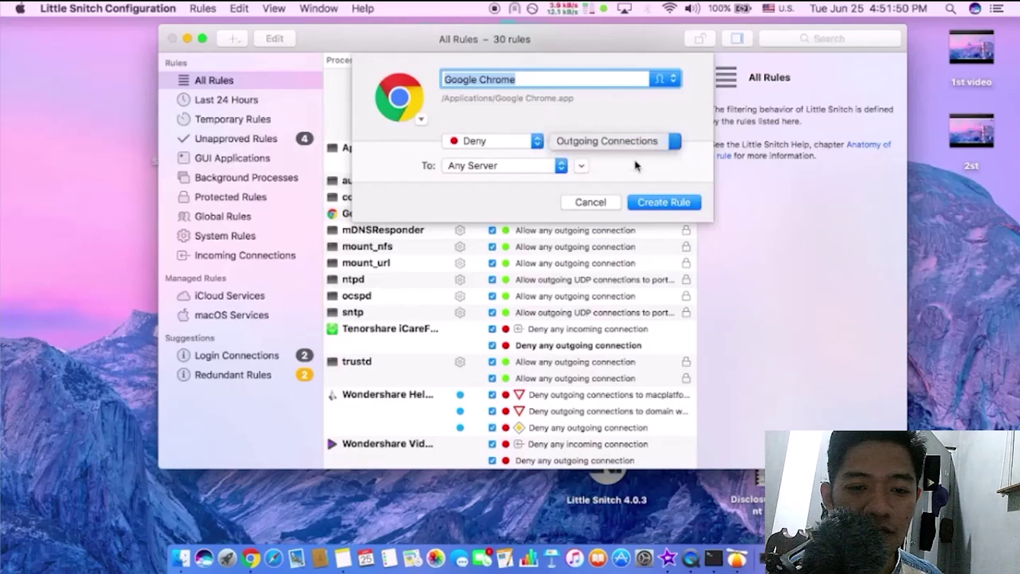
click(666, 203)
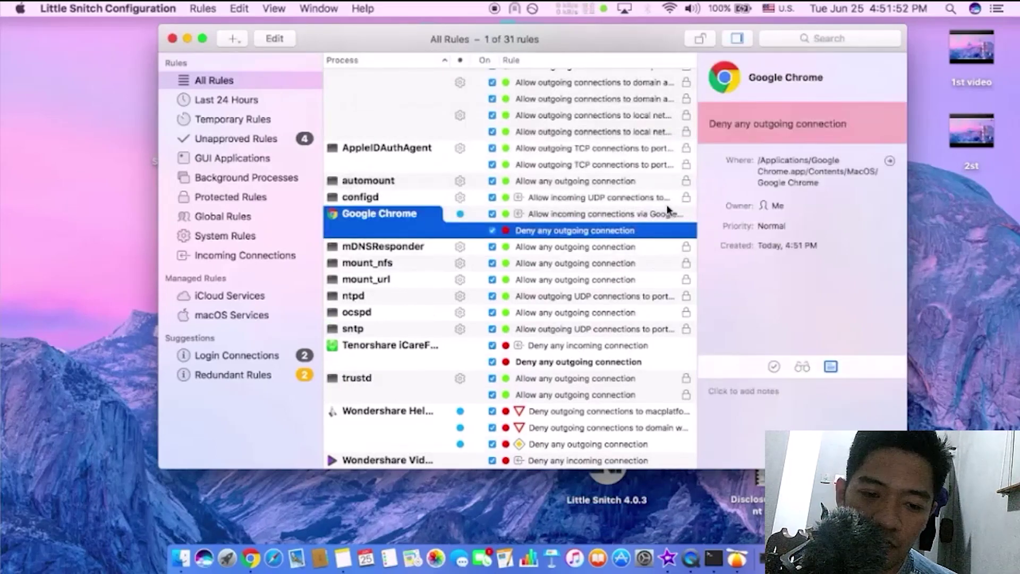
- Duplicate the Google Chrome rules and create the copies as rules that deny incoming connections
click(444, 225)
right_click(455, 223)
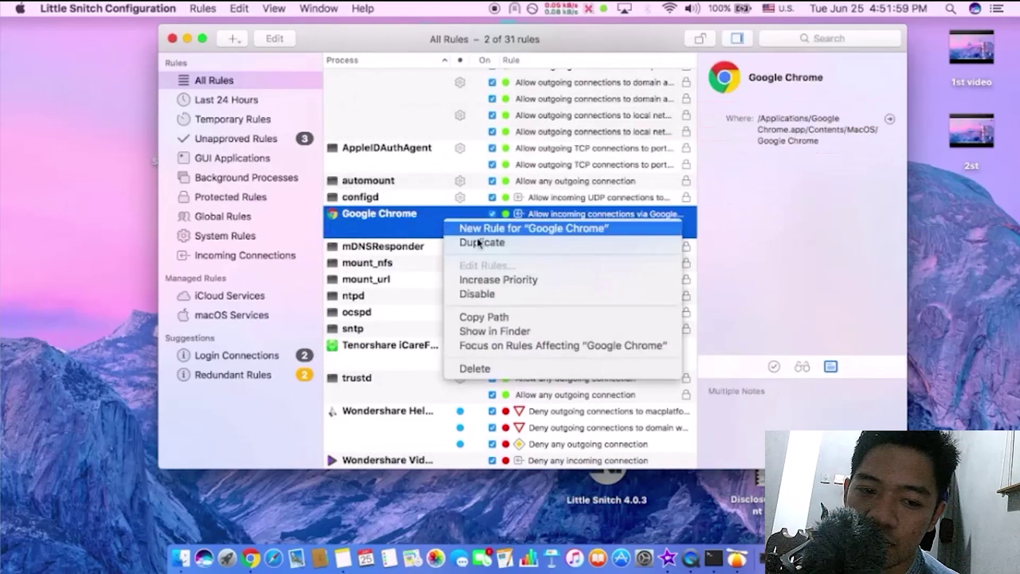
click(514, 243)
click(624, 142)
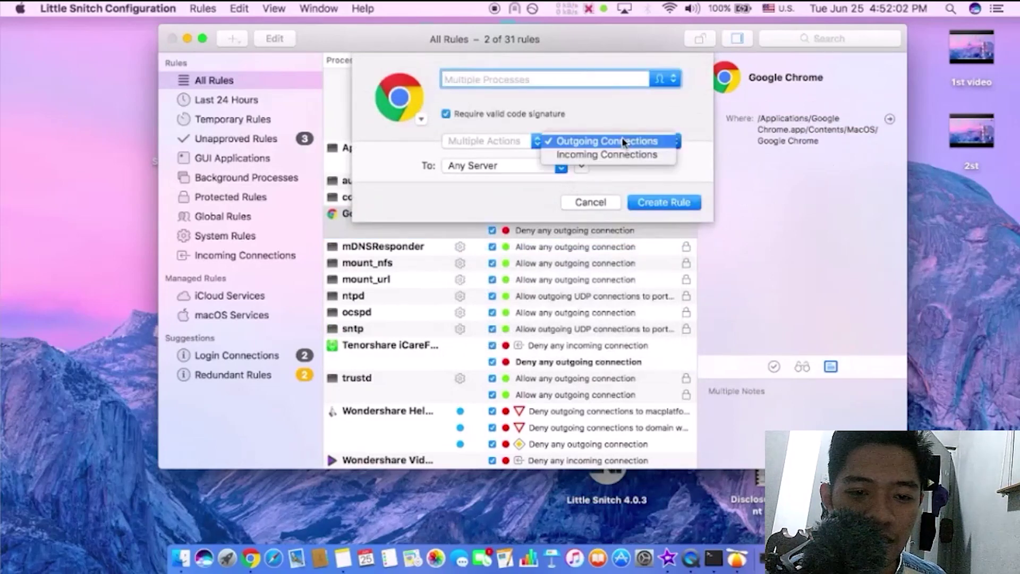
click(604, 155)
click(522, 144)
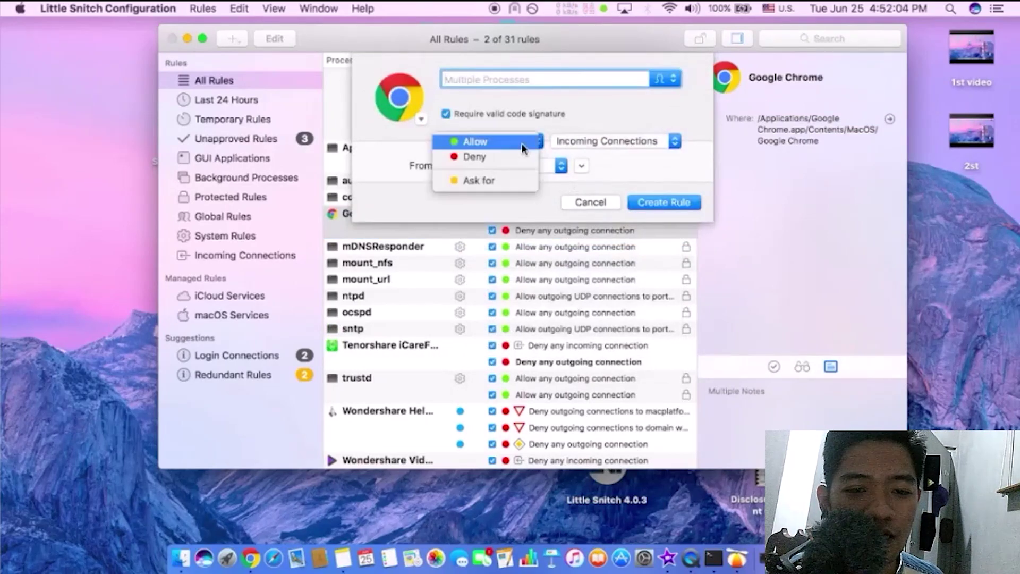
click(503, 159)
click(646, 202)
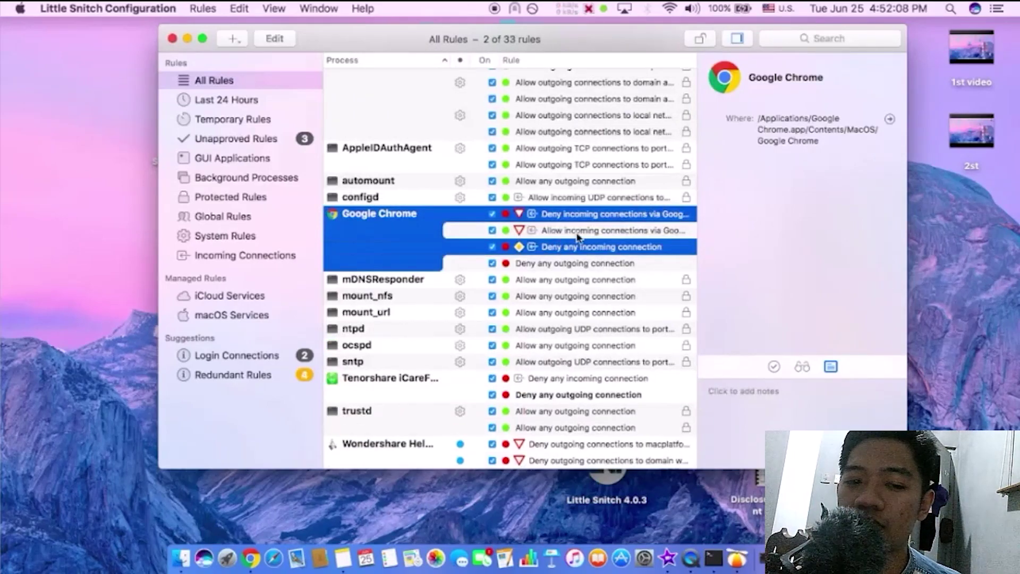
- Delete the rule allowing incoming connections via Google Chrome Helper, and select all remaining Google Chrome rules
click(508, 234)
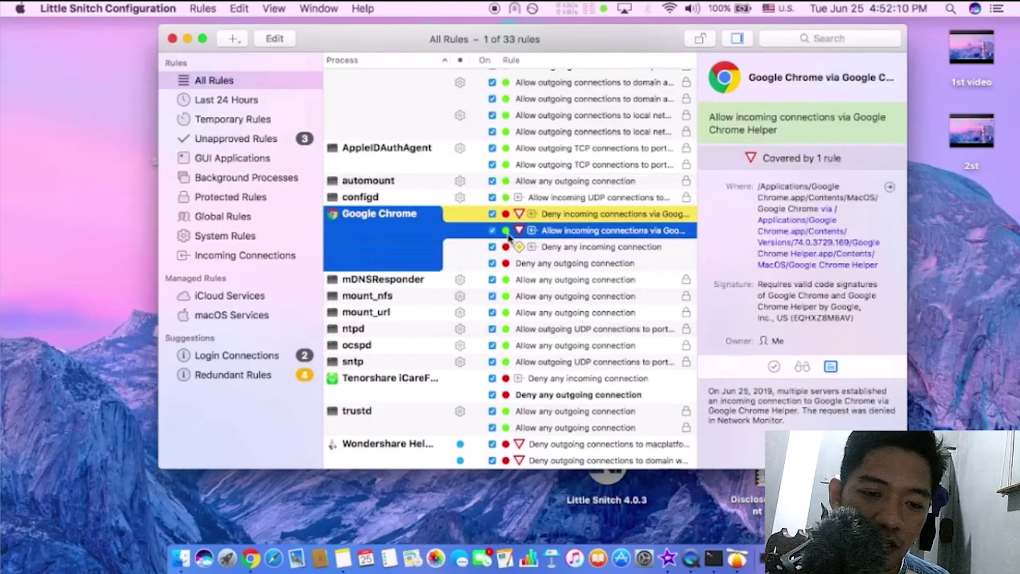
right_click(508, 236)
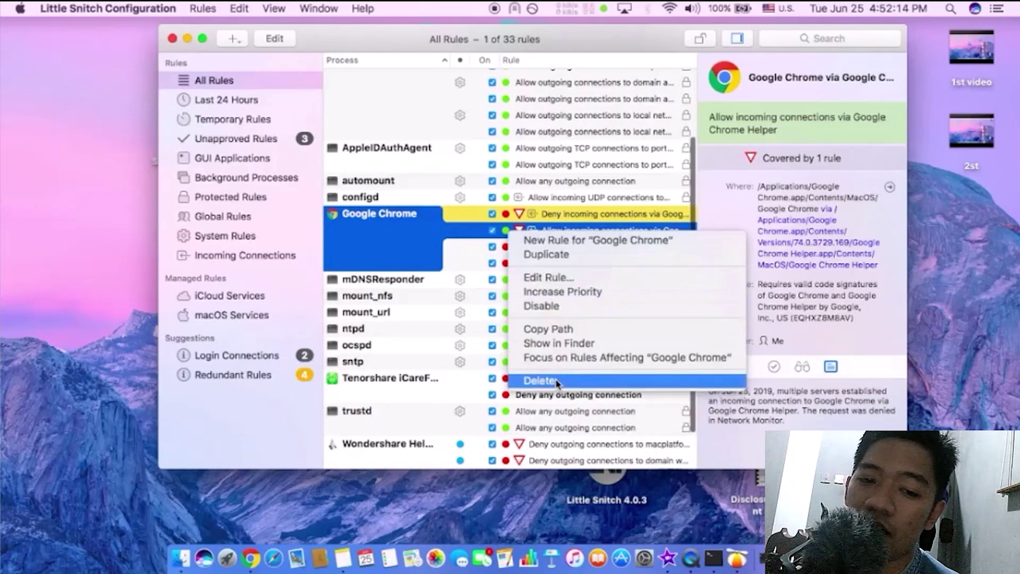
click(539, 381)
click(542, 249)
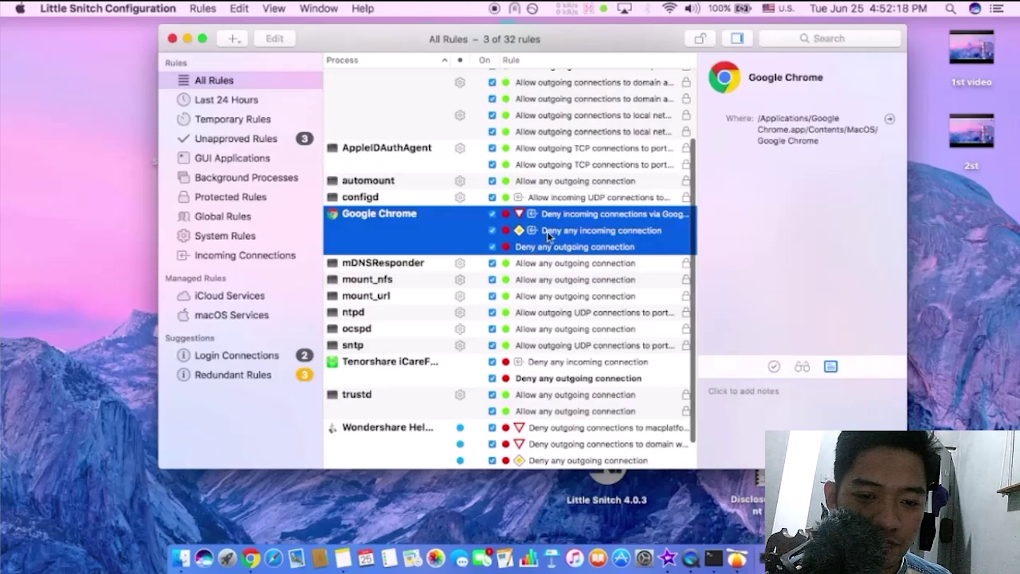
click(549, 236)
click(429, 234)
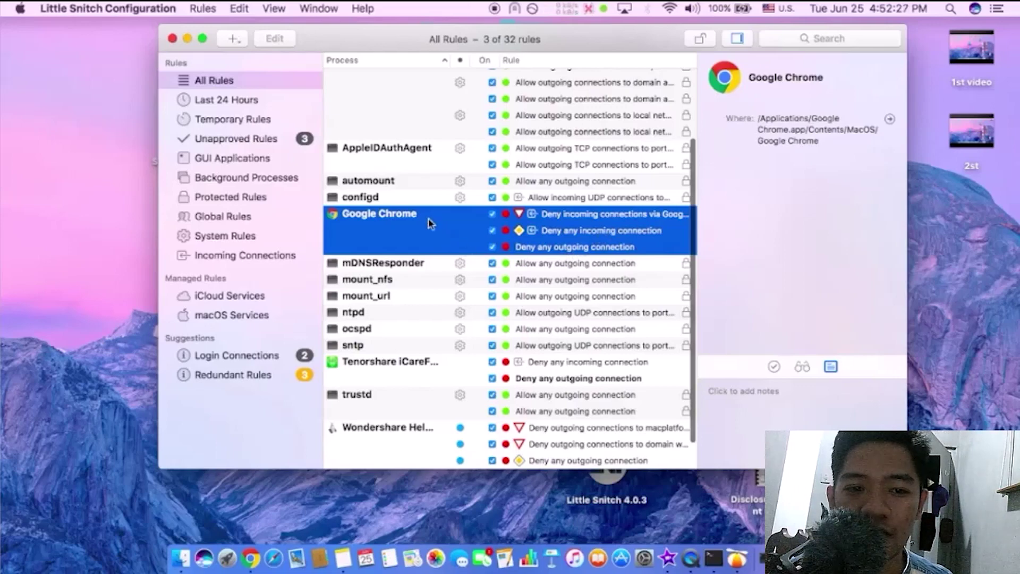
- Check Google Chrome's connections in the Network Monitor and switch to the Google Chrome browser
click(584, 9)
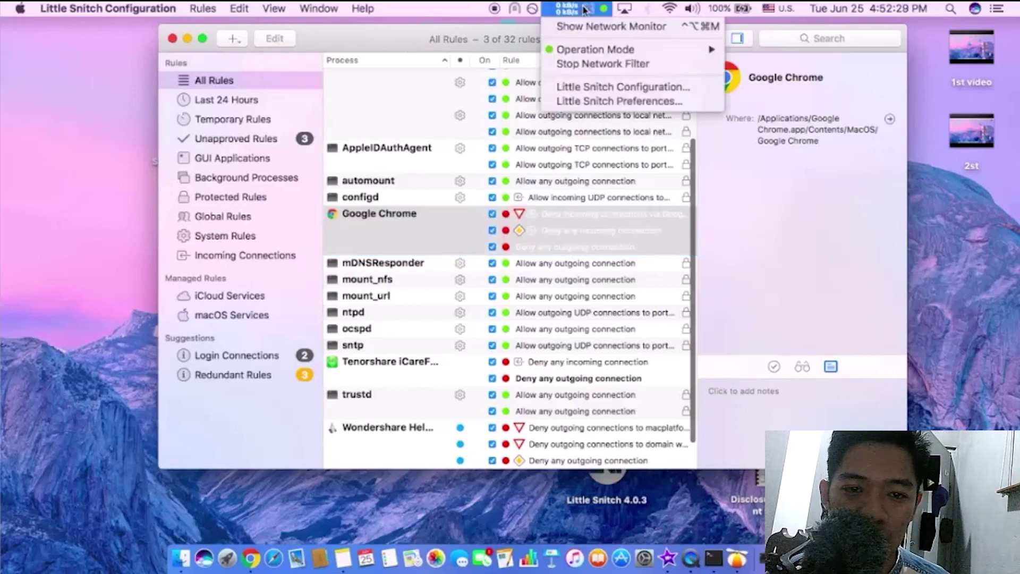
click(597, 27)
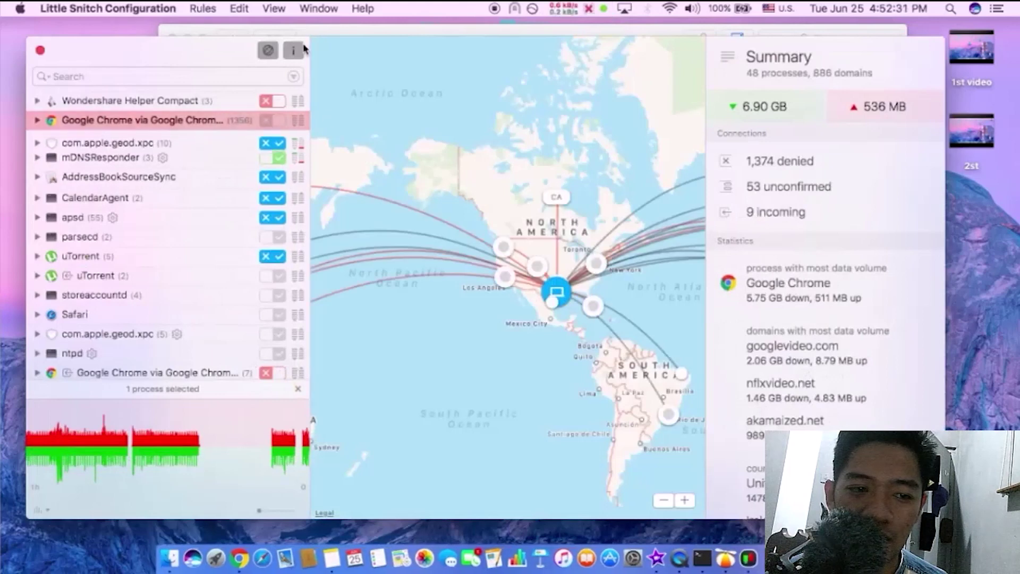
click(244, 561)
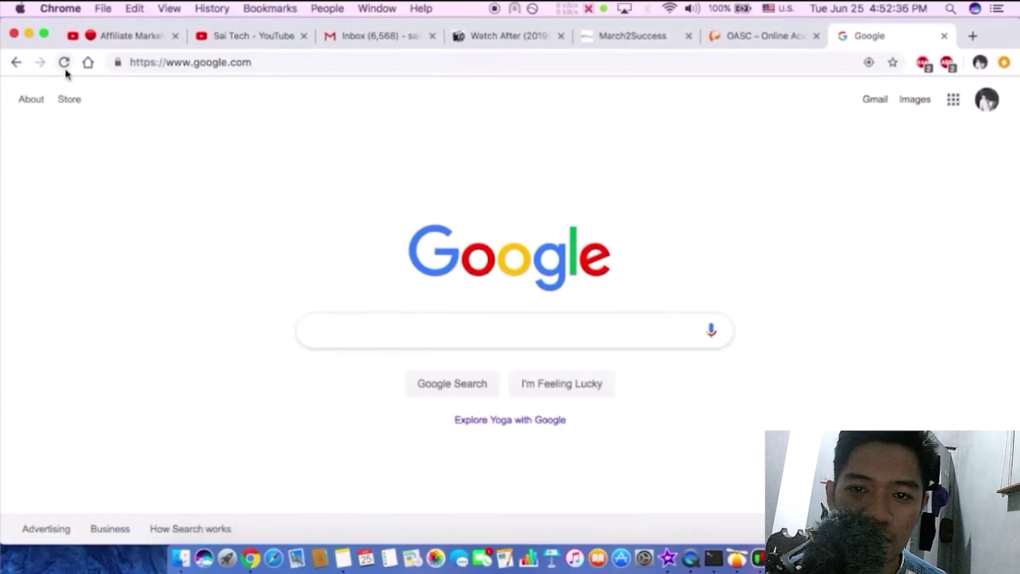
- Reload google.com in Chrome to test the block, with the browser window moved aside to show Google Chrome's entry in the Network Monitor
click(65, 66)
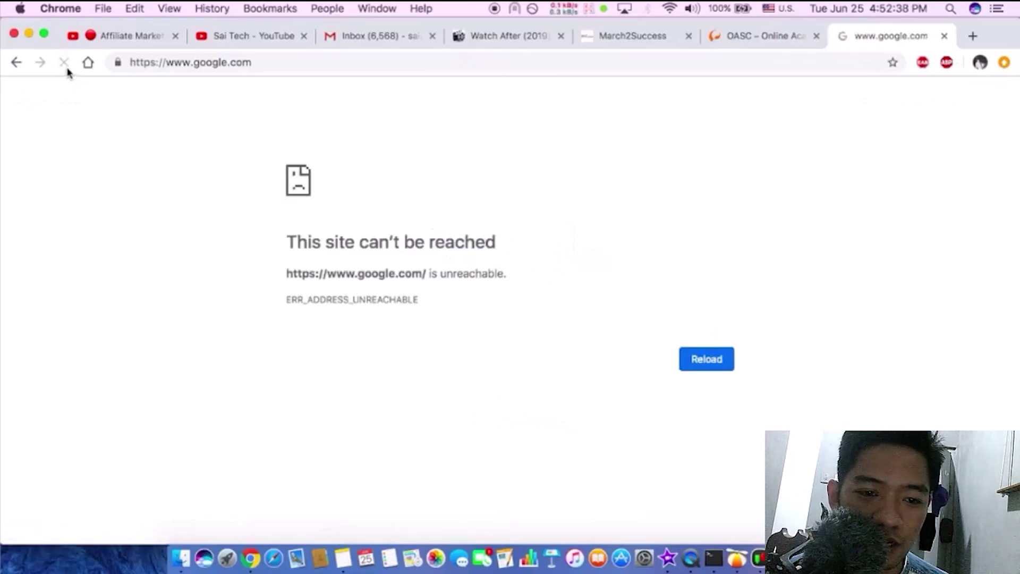
double_click(59, 30)
drag(276, 38, 373, 33)
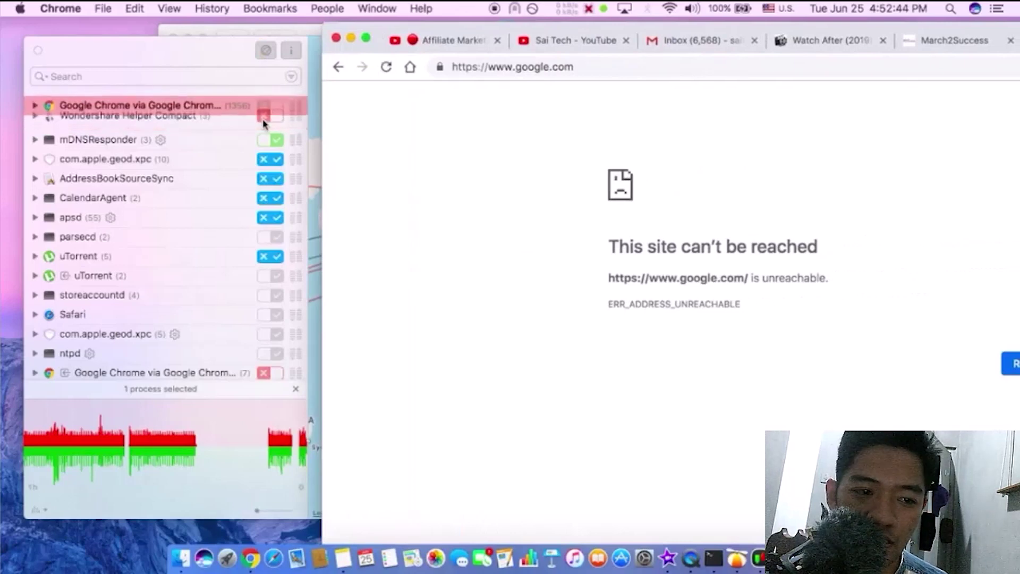
click(670, 8)
click(418, 88)
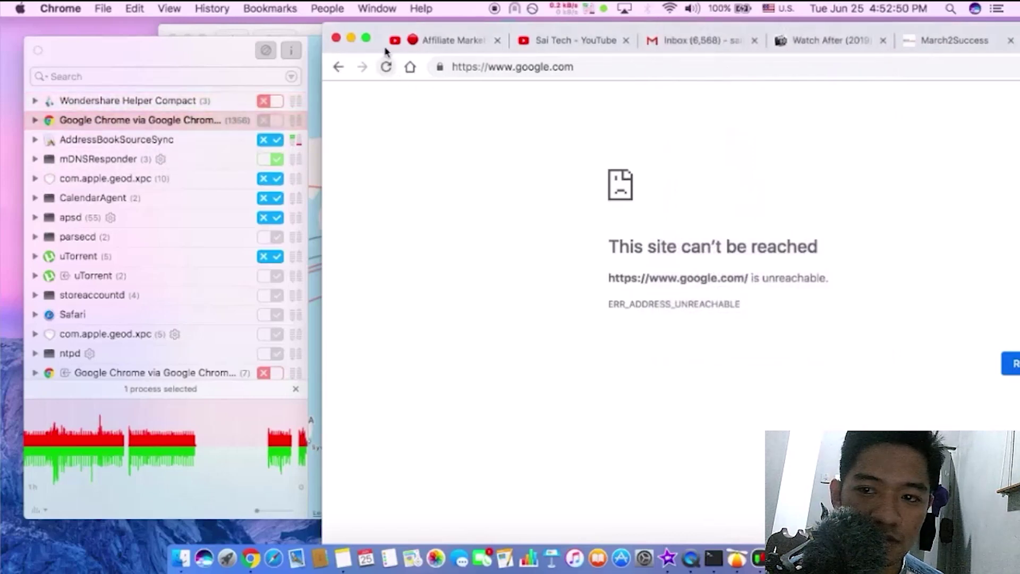
drag(392, 30, 267, 265)
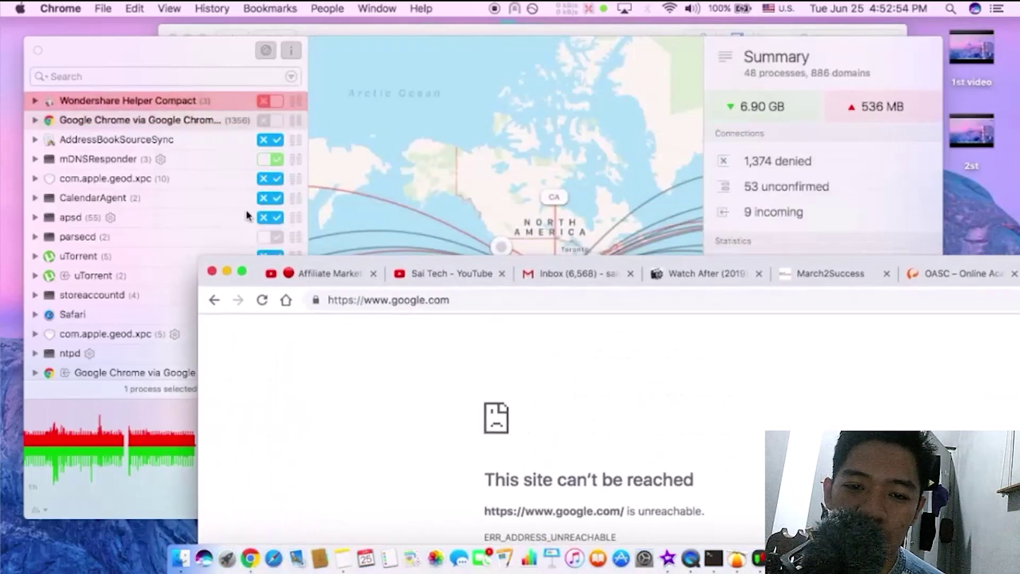
click(204, 122)
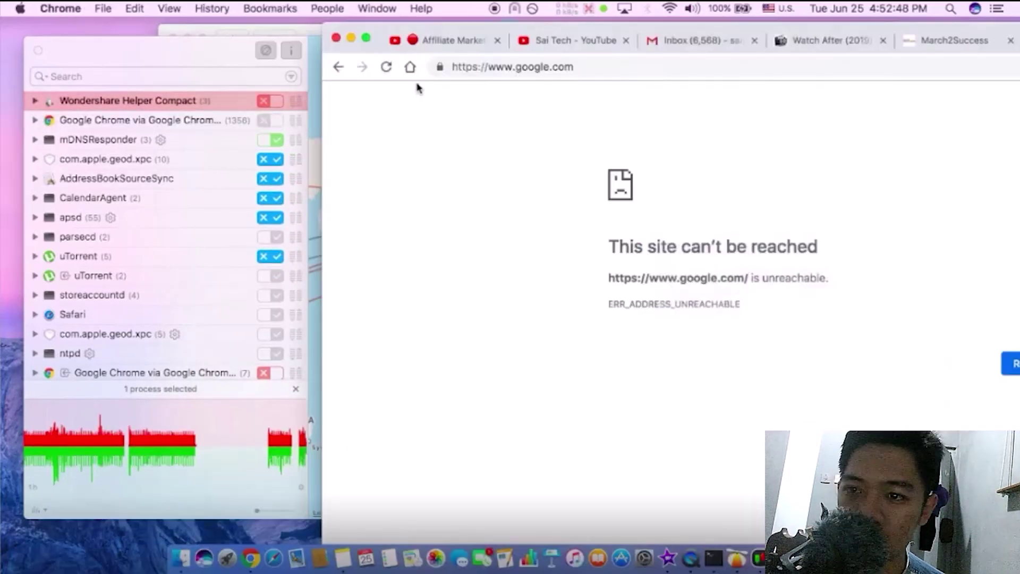
click(386, 65)
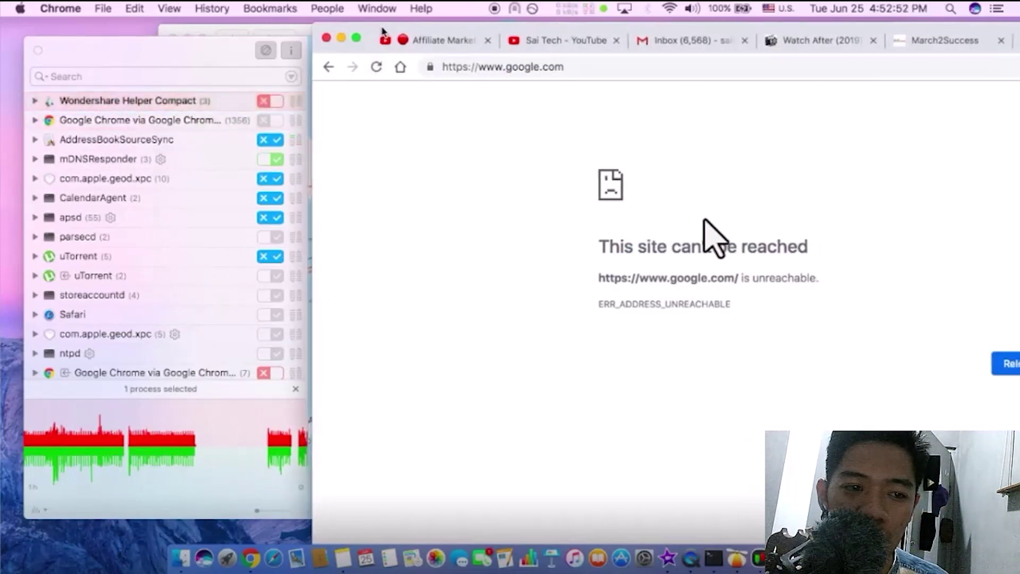
- Allow connections for Google Chrome via Google Chrome Helper in the Network Monitor, and reload google.com in the browser
drag(390, 31, 264, 281)
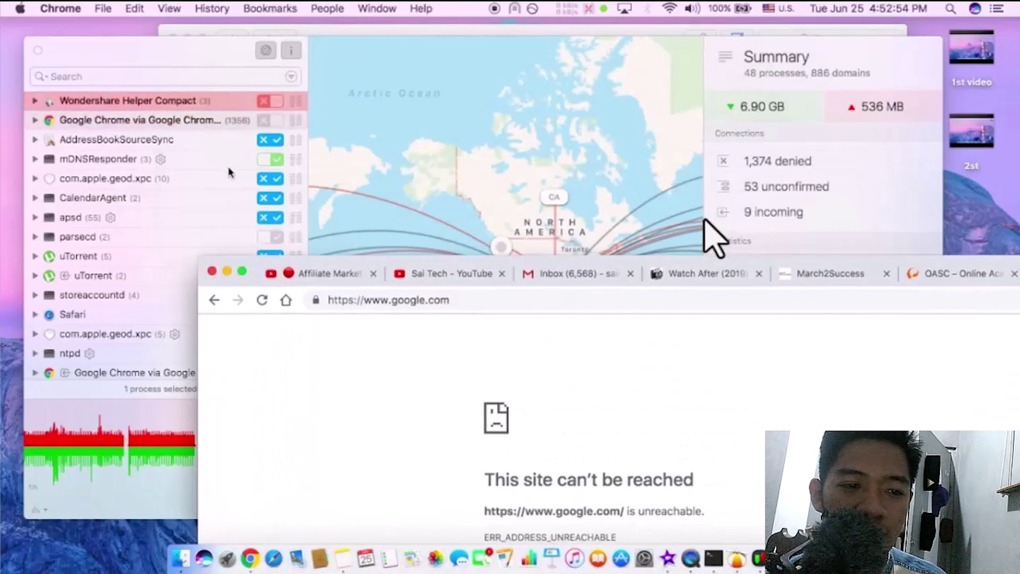
click(206, 125)
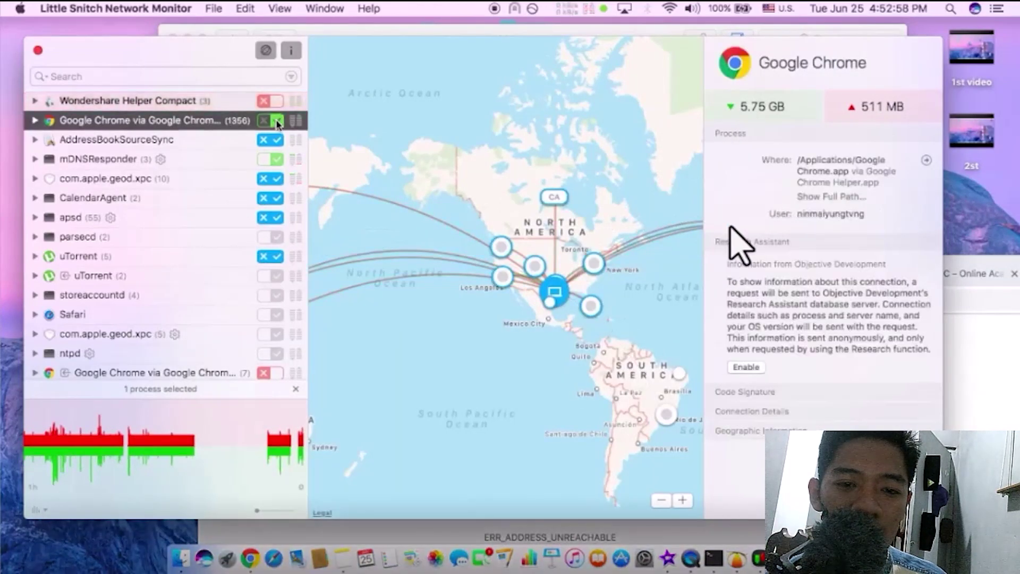
click(276, 121)
drag(966, 252, 855, 16)
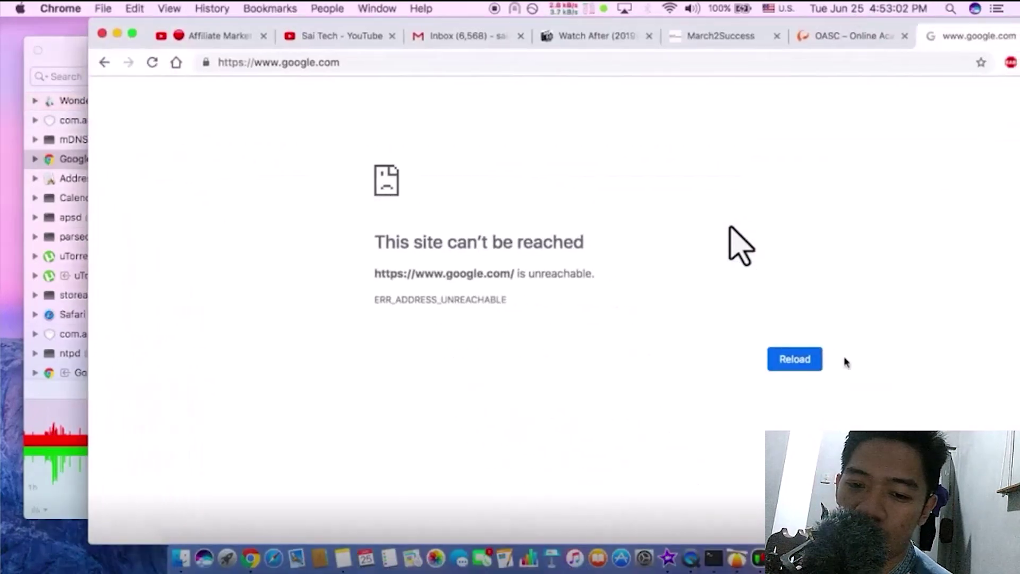
click(813, 364)
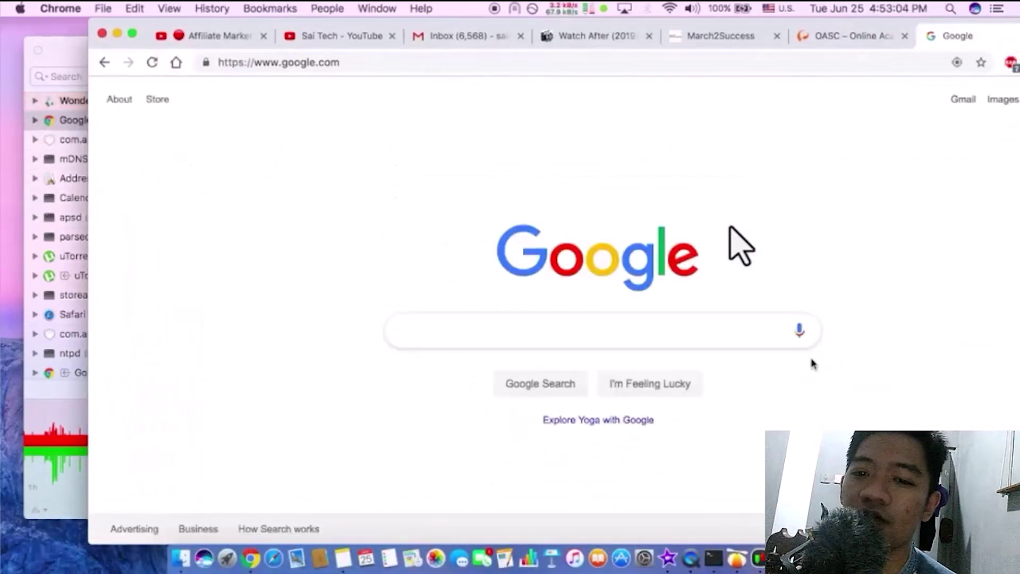
- Move the browser window aside and deny connections for Google Chrome via Google Chrome Helper in the Network Monitor
drag(143, 26, 429, 17)
click(267, 142)
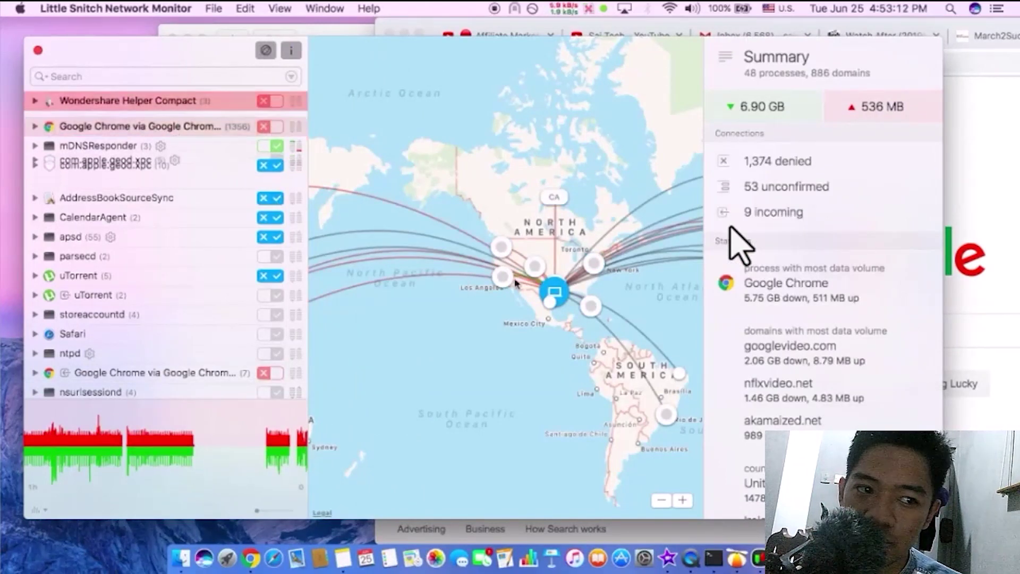
- Look through the Network Monitor's process list, close the monitor and return to the rules in Little Snitch Configuration
scroll(162, 332, down, 5)
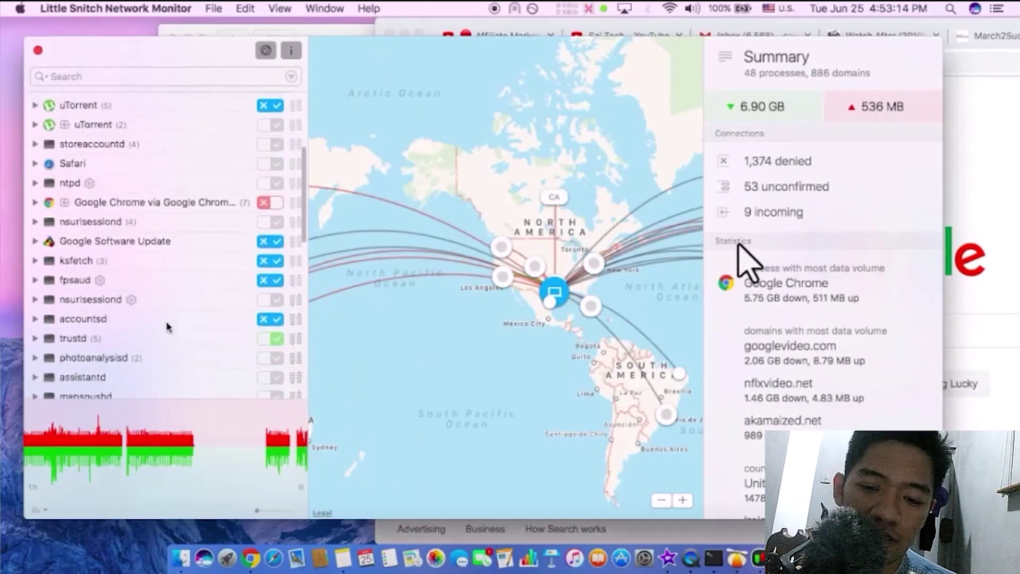
scroll(175, 329, up, 5)
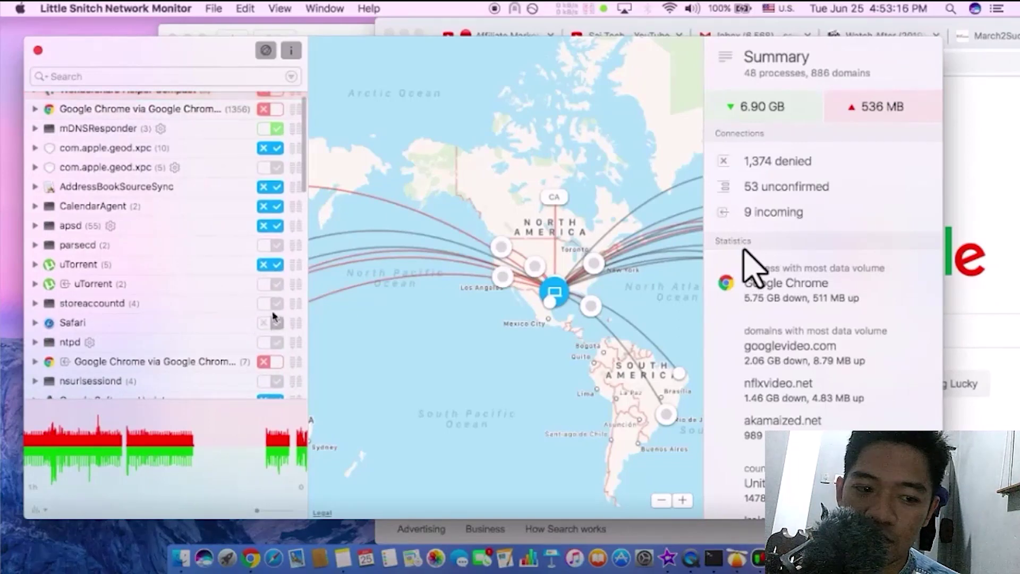
scroll(255, 204, up, 1)
scroll(255, 203, down, 10)
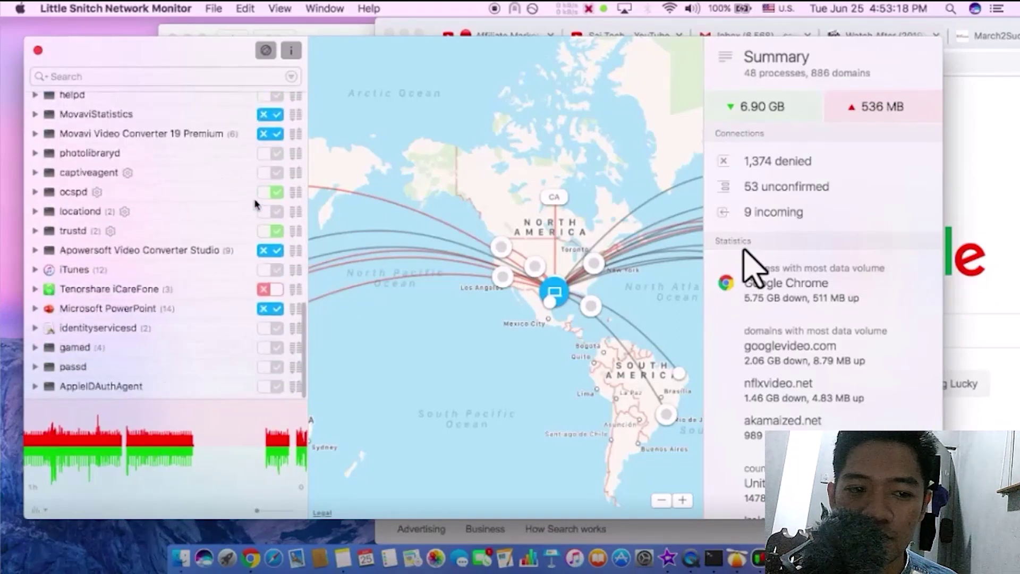
scroll(254, 204, up, 7)
scroll(255, 203, up, 5)
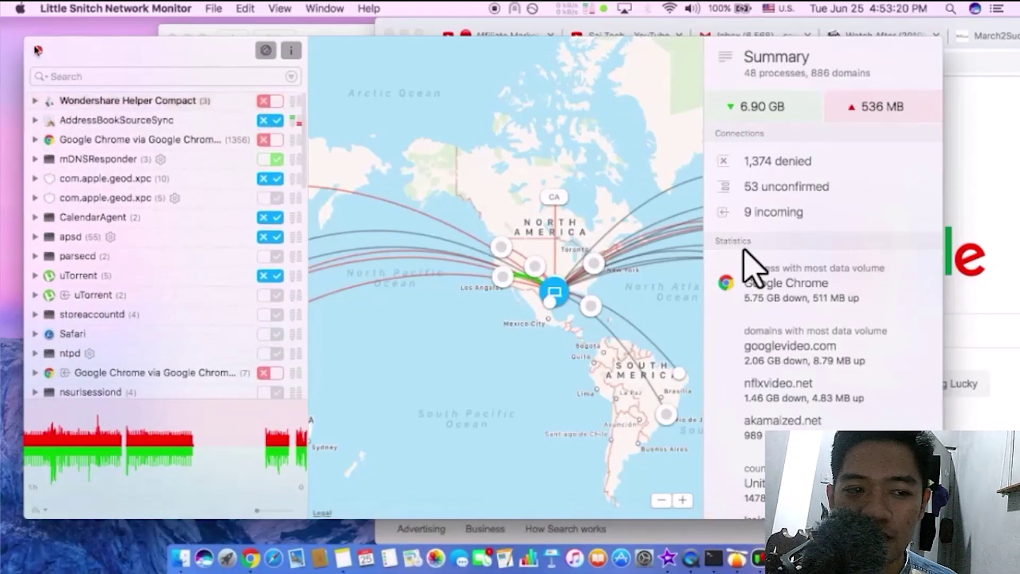
key(super+w)
click(271, 50)
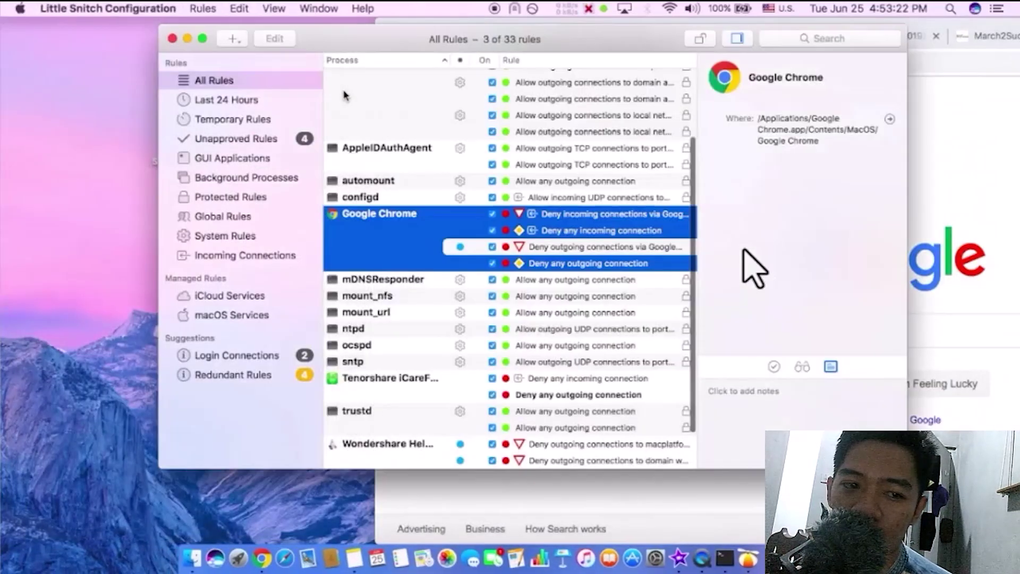